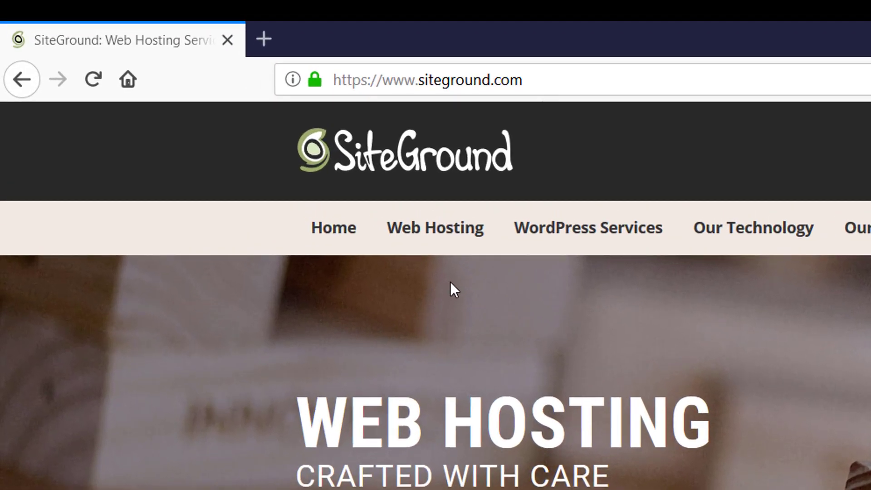
Open the Shared Hosting plans from the Web Hosting offerings.
mouse_move(433, 232)
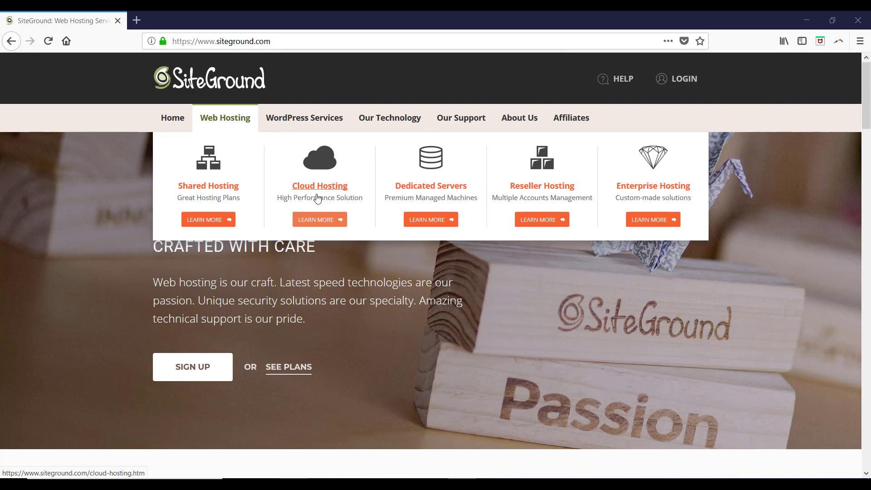
click(200, 191)
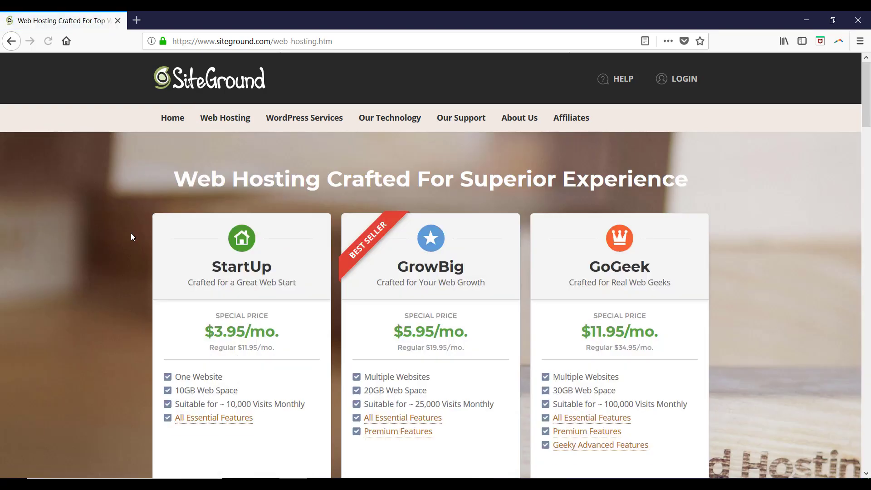
scroll(132, 237, down, 3)
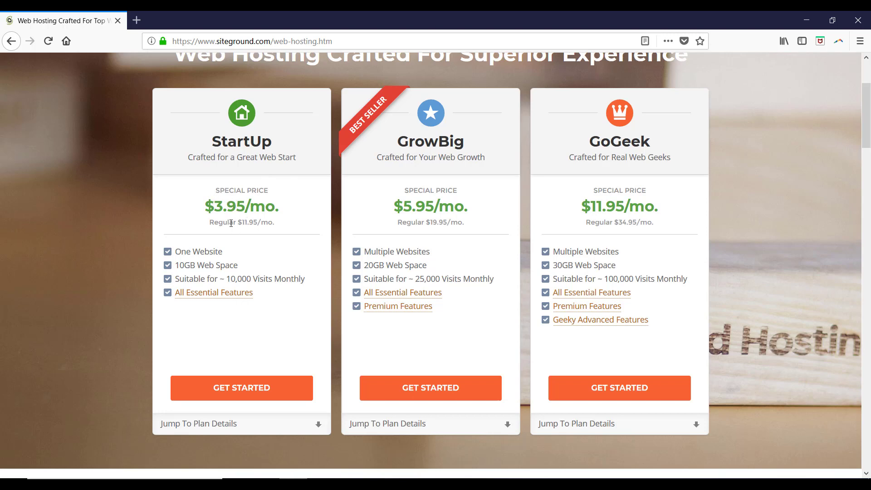
Examine the StartUp plan's special and regular prices, essential features and detailed feature list, including SSLs, SSD storage and daily backups.
drag(229, 223, 261, 222)
drag(207, 207, 264, 210)
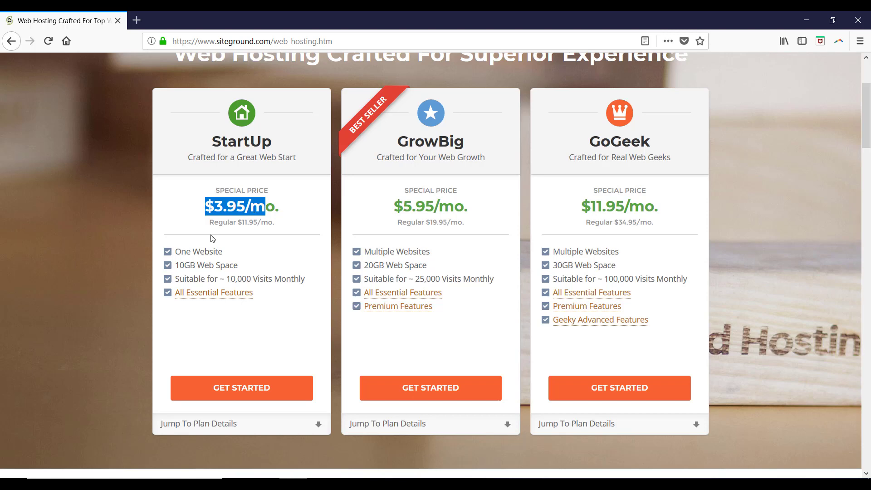
scroll(211, 246, down, 2)
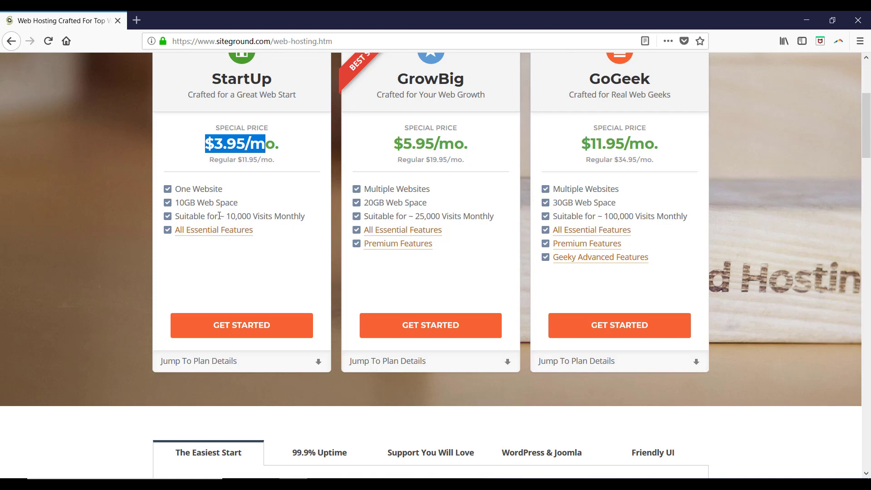
mouse_move(202, 233)
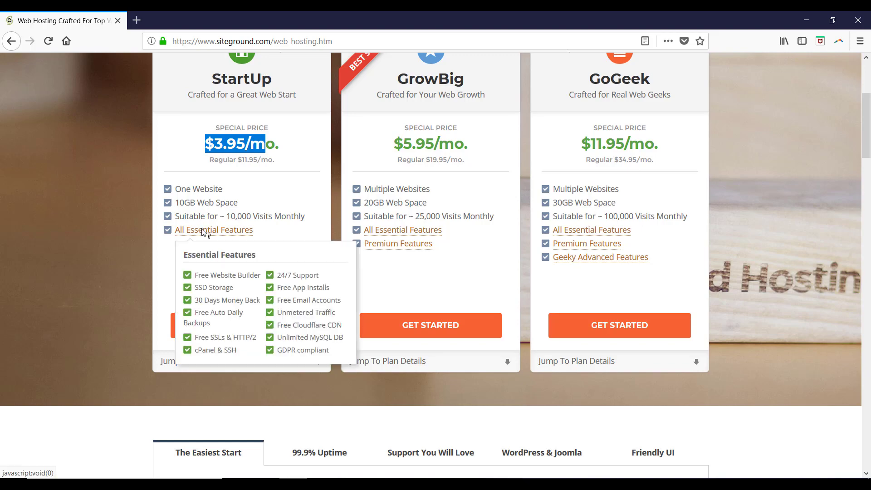
scroll(203, 232, down, 10)
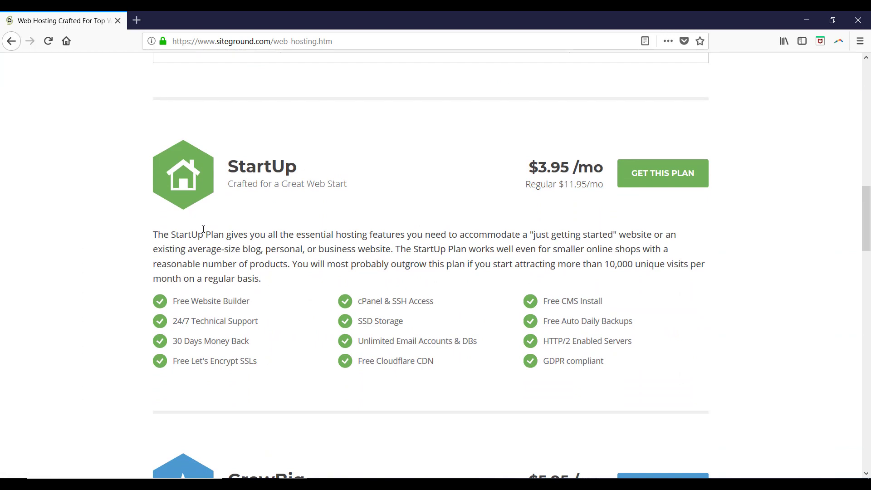
scroll(199, 233, down, 2)
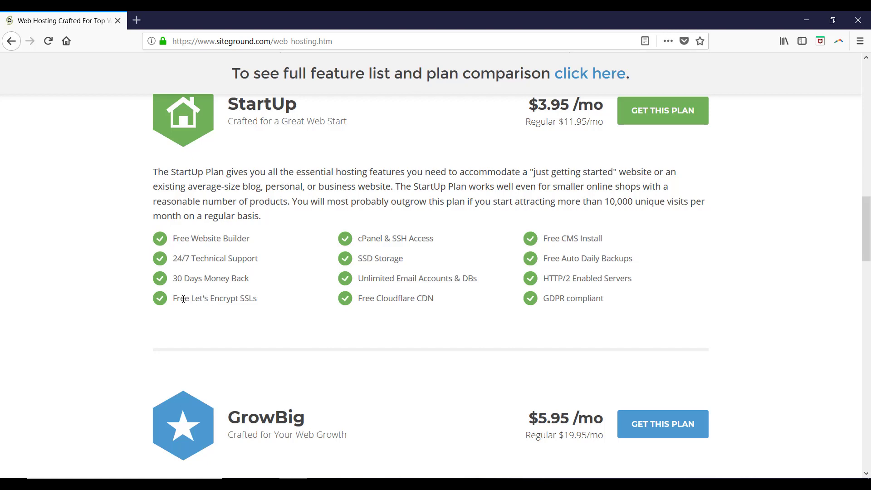
drag(174, 301, 252, 304)
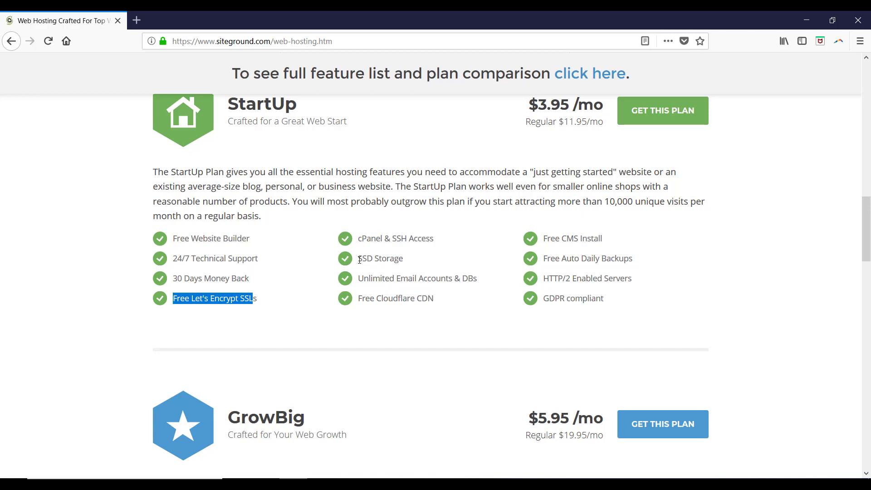
drag(359, 257, 407, 262)
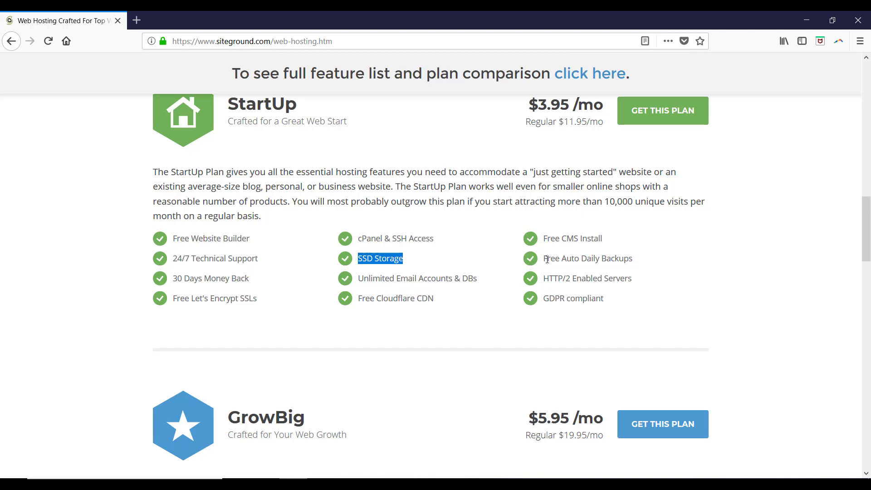
drag(547, 259, 641, 268)
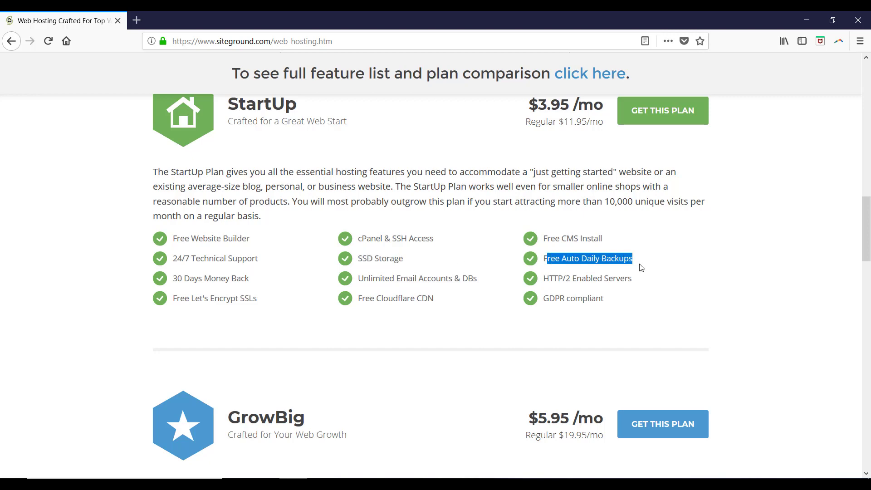
click(586, 278)
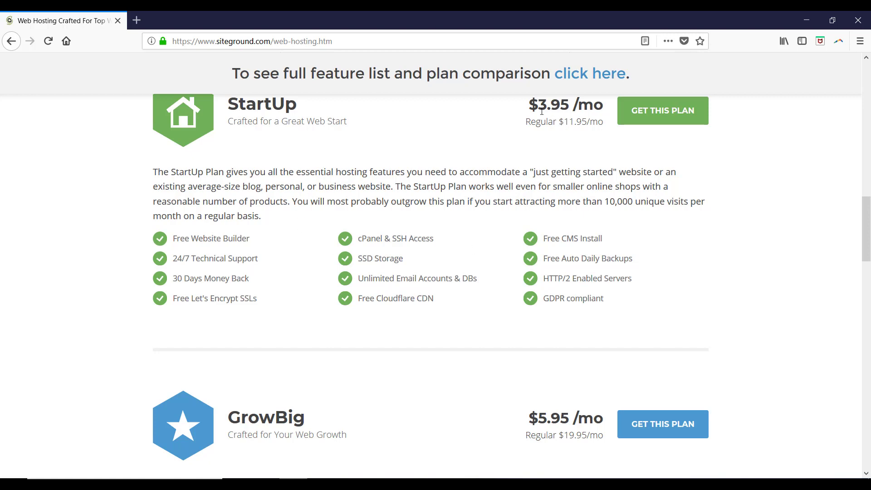
Compare the three hosting plans' monthly visit limits, premium features and geeky advanced features.
scroll(426, 298, up, 12)
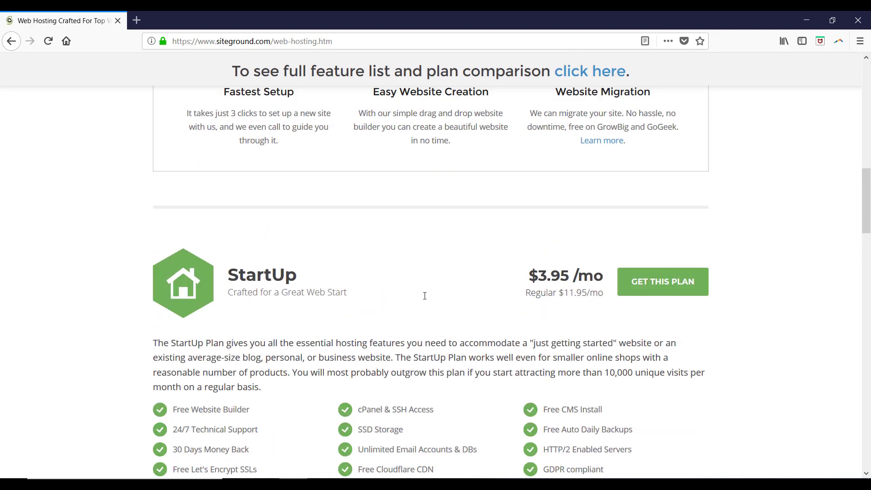
scroll(426, 299, up, 3)
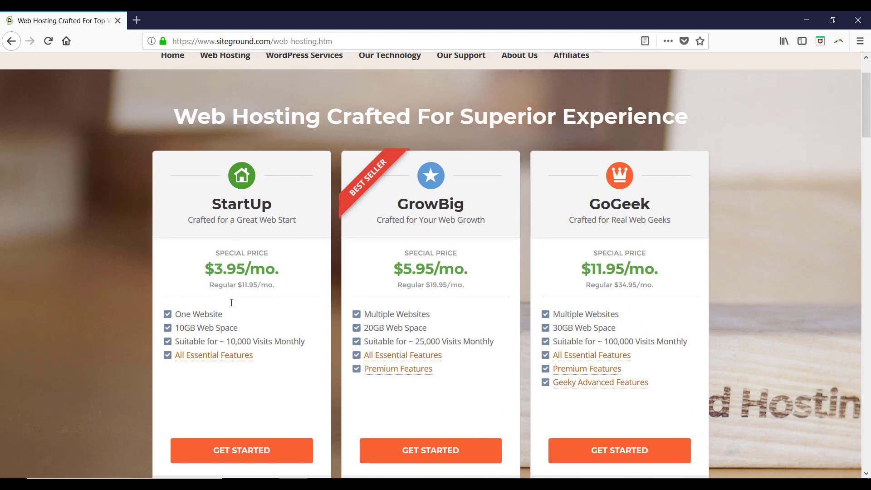
scroll(445, 271, down, 2)
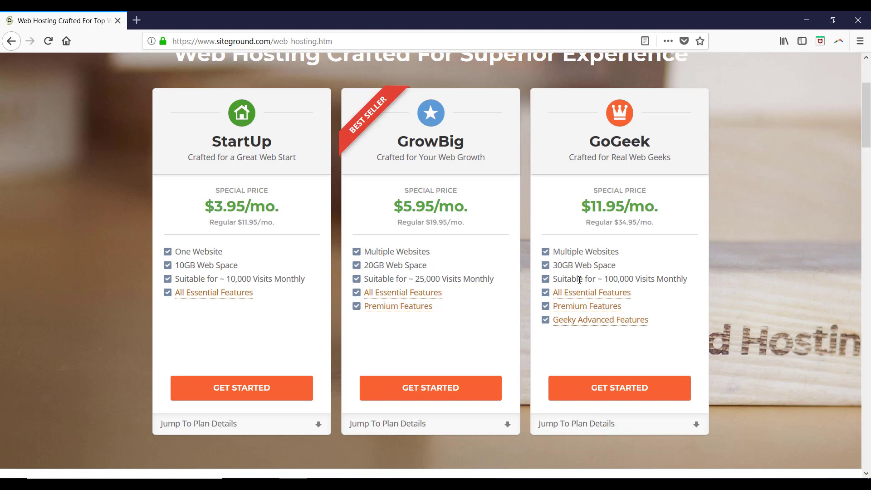
drag(580, 281, 645, 283)
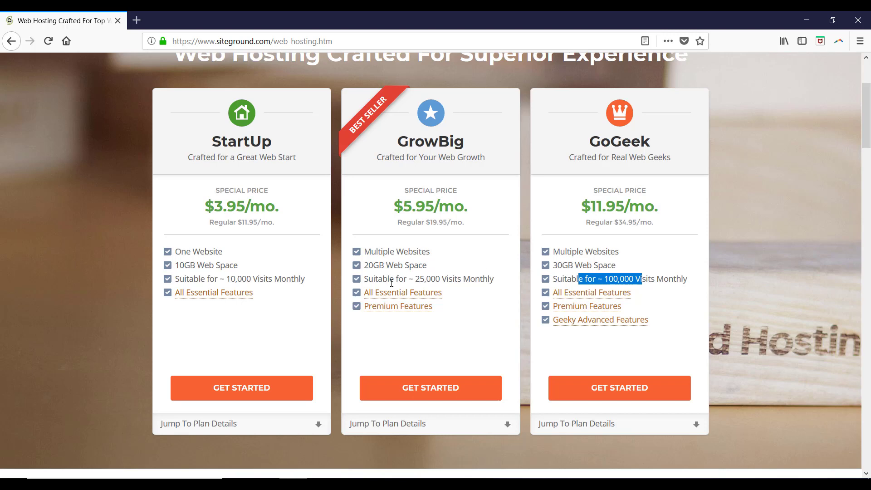
mouse_move(393, 308)
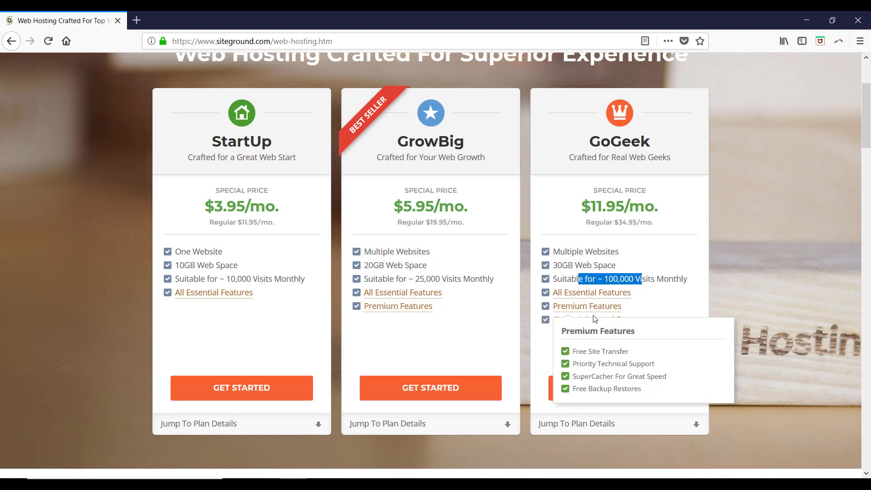
mouse_move(589, 325)
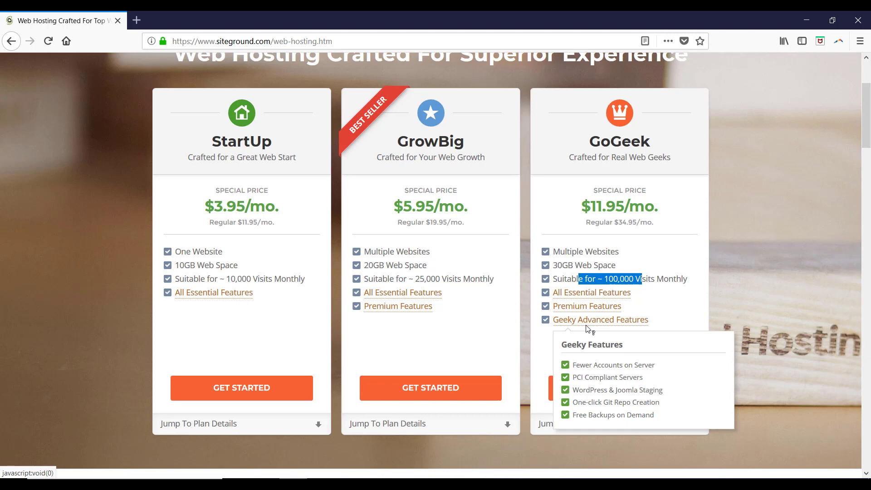
mouse_move(562, 312)
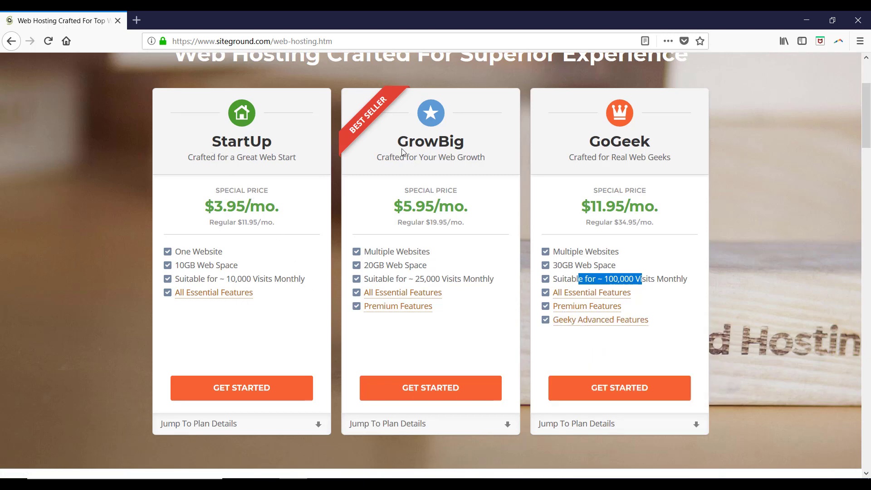
Start an order for the StartUp plan and proceed with the already owned domain demositebysumit.com.
click(235, 390)
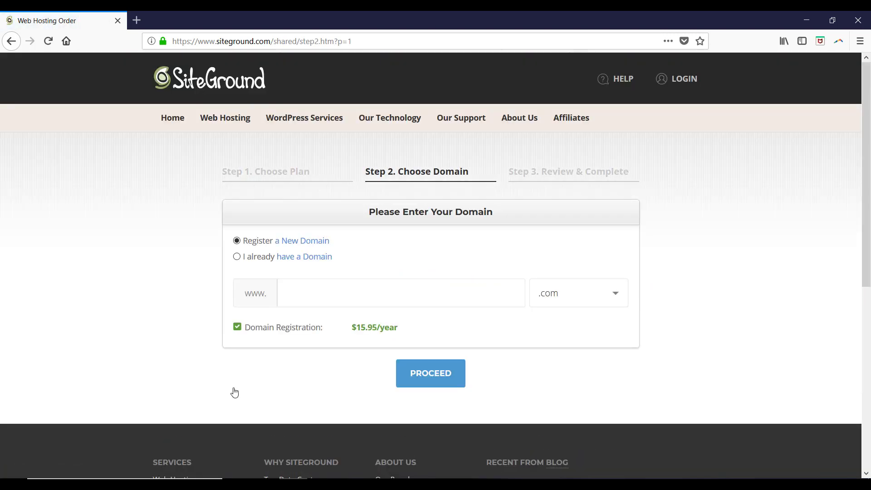
click(256, 261)
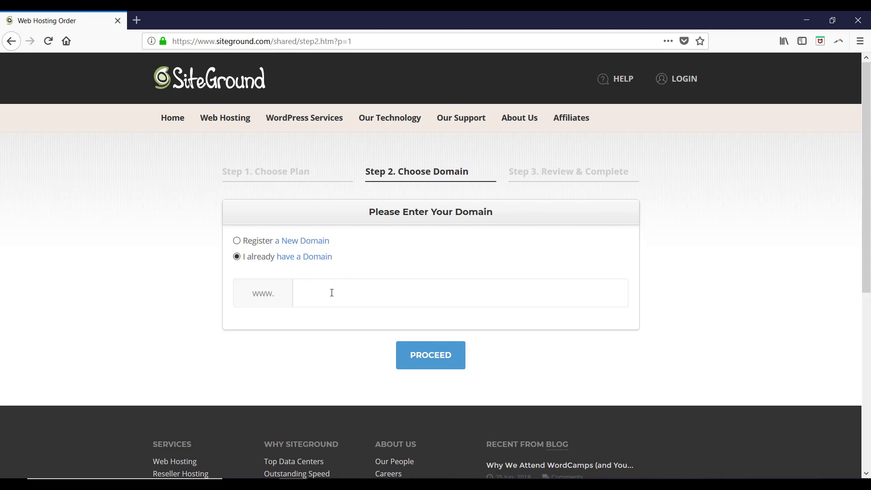
text(demositebysumit.com)
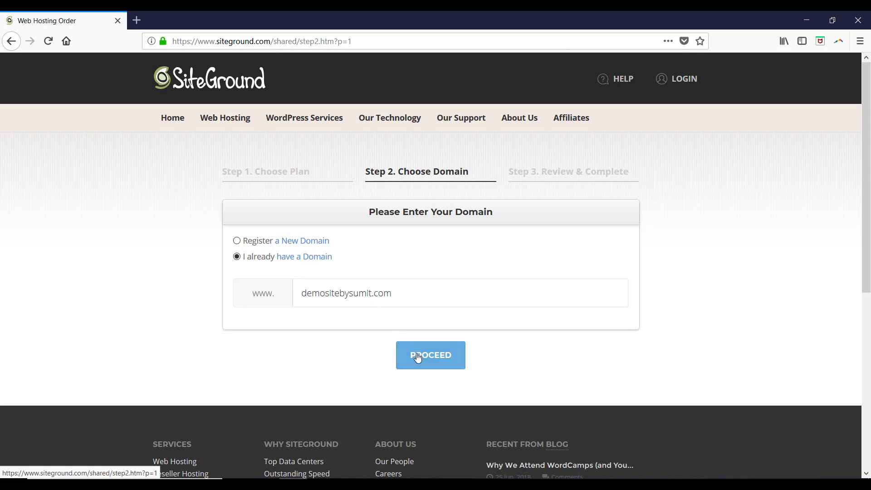
click(447, 361)
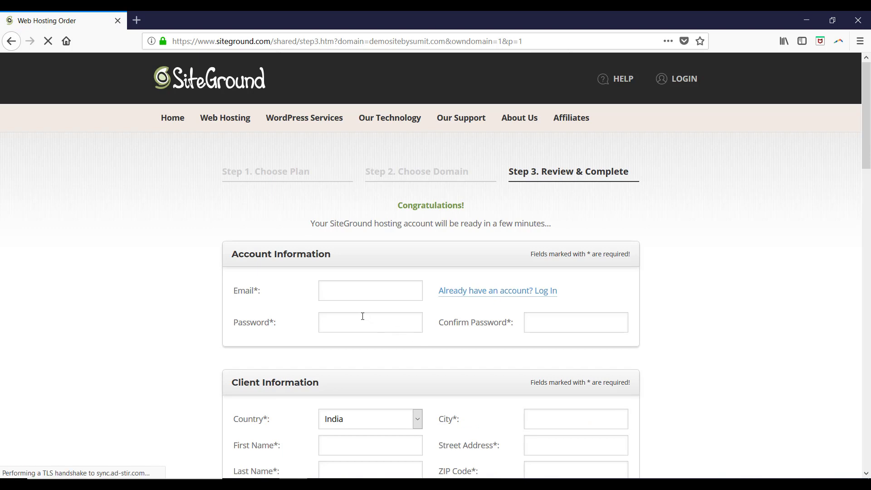
Open the data center choice in the purchase information and keep Singapore (SG).
scroll(210, 231, down, 4)
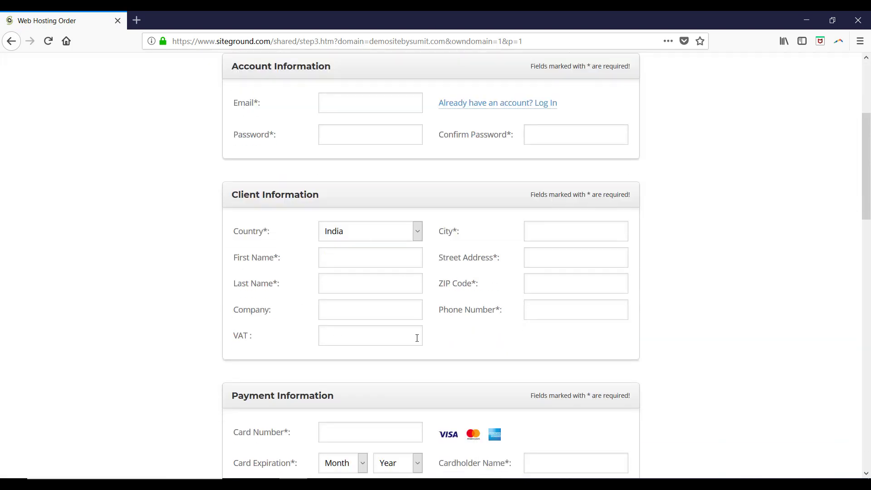
scroll(437, 306, down, 4)
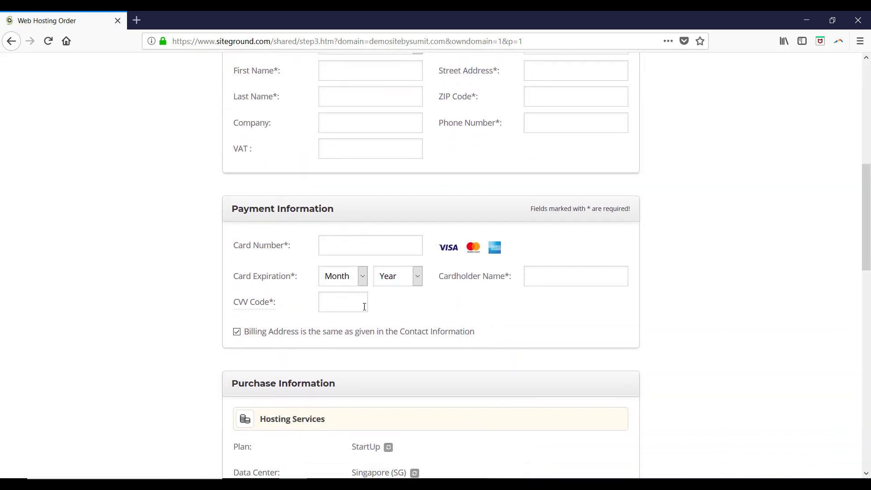
scroll(389, 288, down, 3)
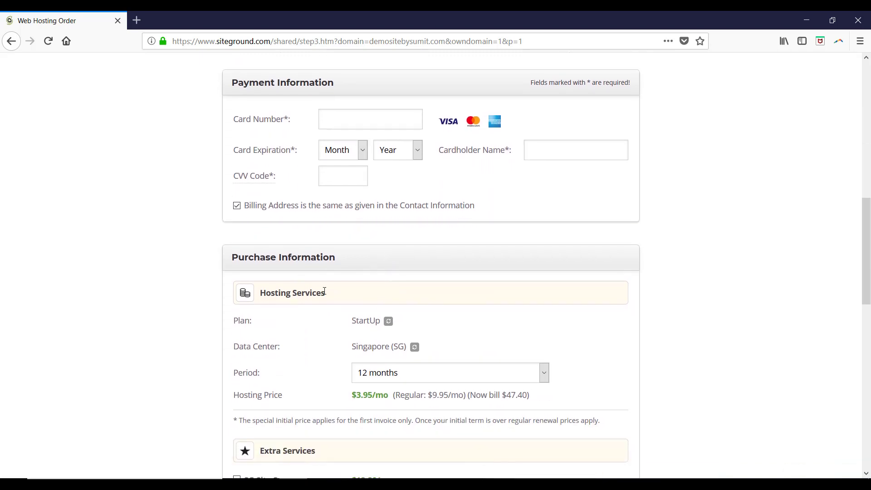
scroll(324, 291, down, 1)
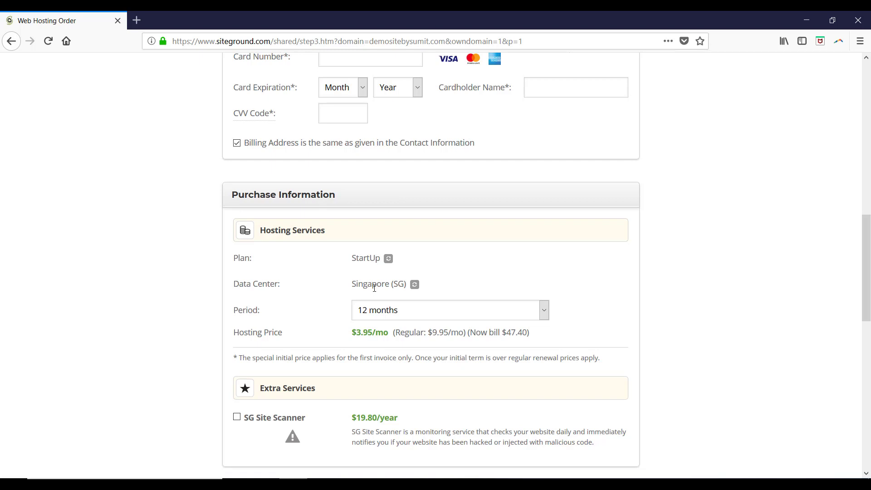
click(414, 284)
click(415, 286)
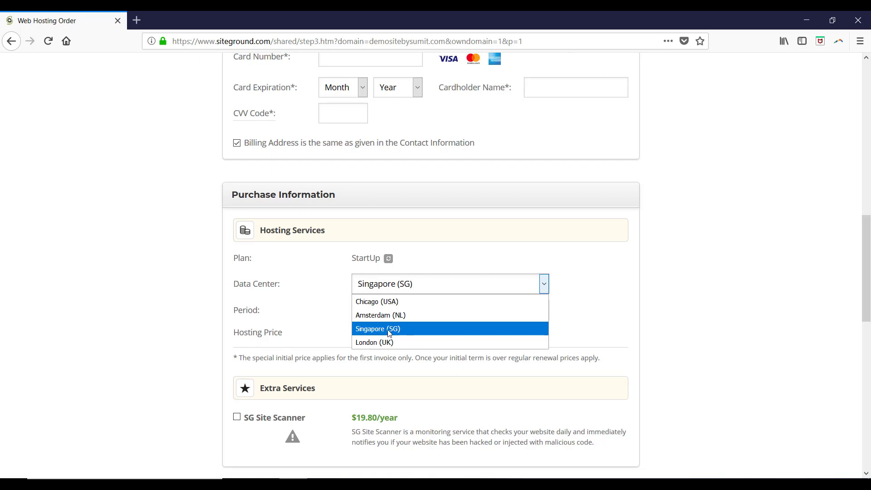
click(338, 308)
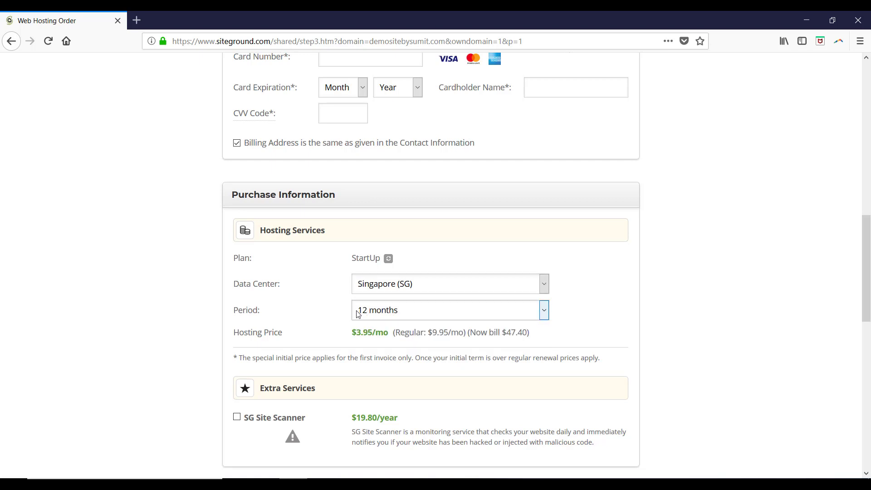
Choose 12 months as the hosting period and check the amount billed now.
click(374, 313)
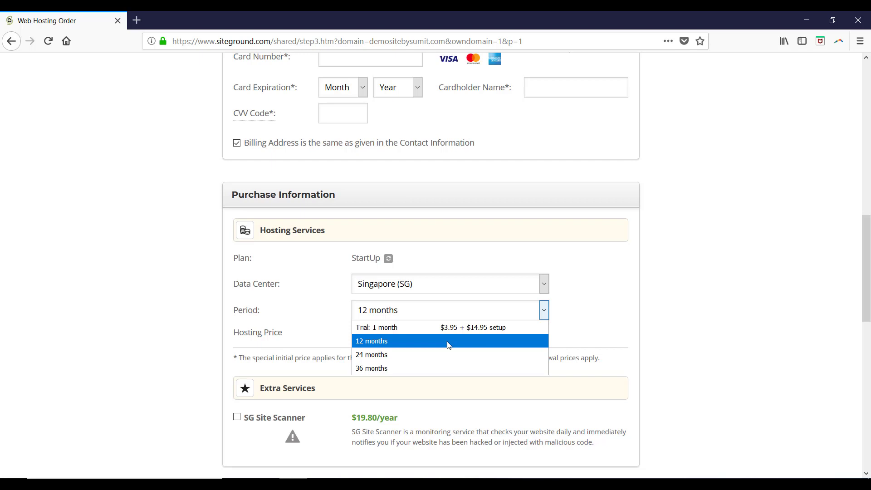
click(372, 341)
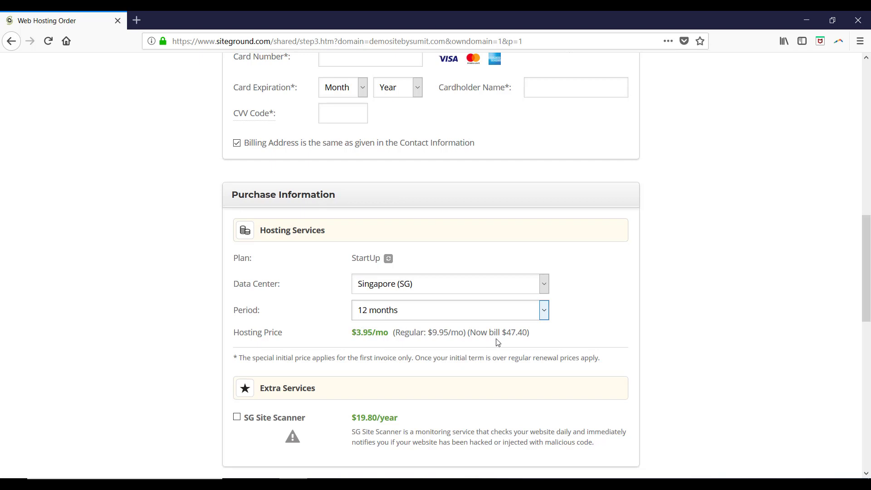
drag(511, 334, 523, 334)
click(547, 336)
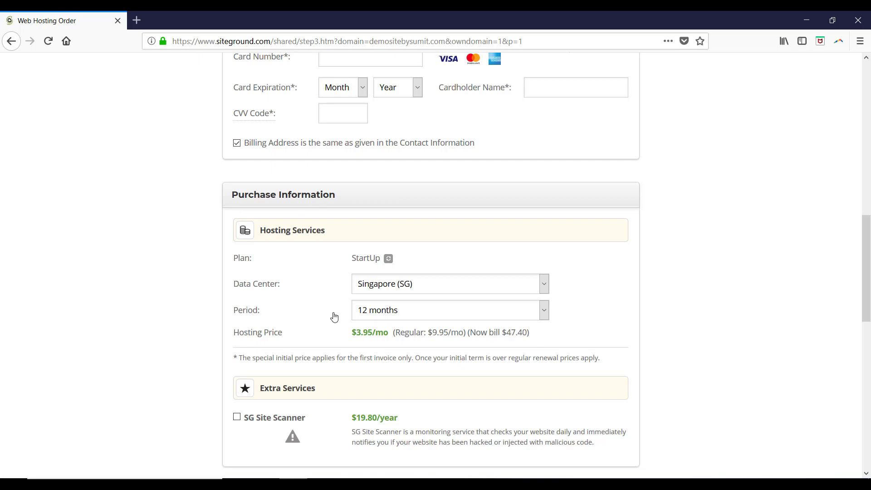
Review the SG Site Scanner extra, the order total, the agreement options and the payment section of the order.
scroll(325, 315, down, 3)
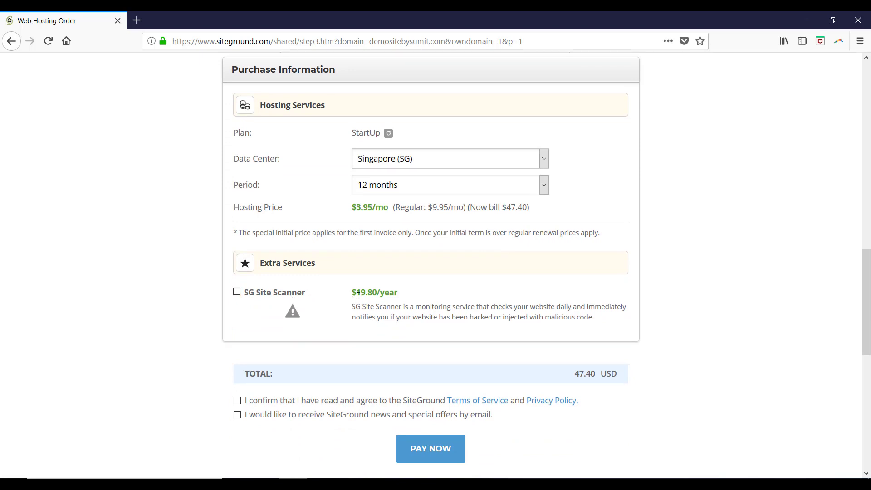
drag(356, 292, 377, 291)
scroll(317, 312, down, 2)
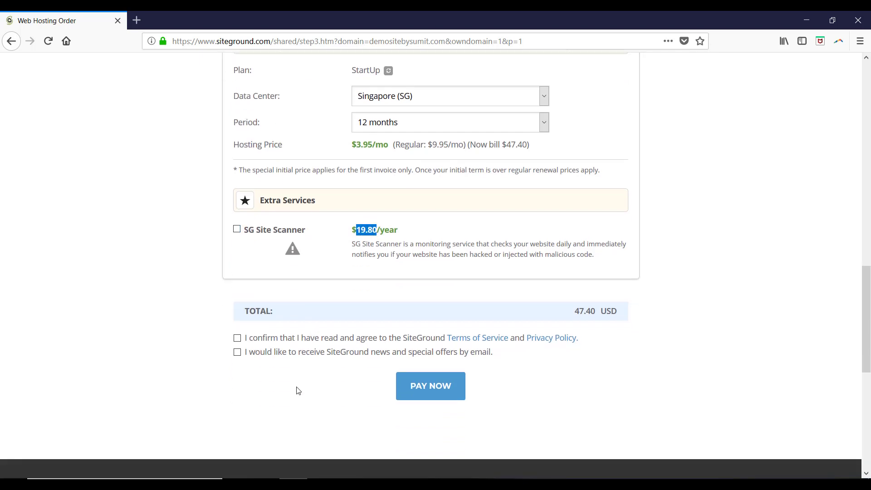
click(437, 393)
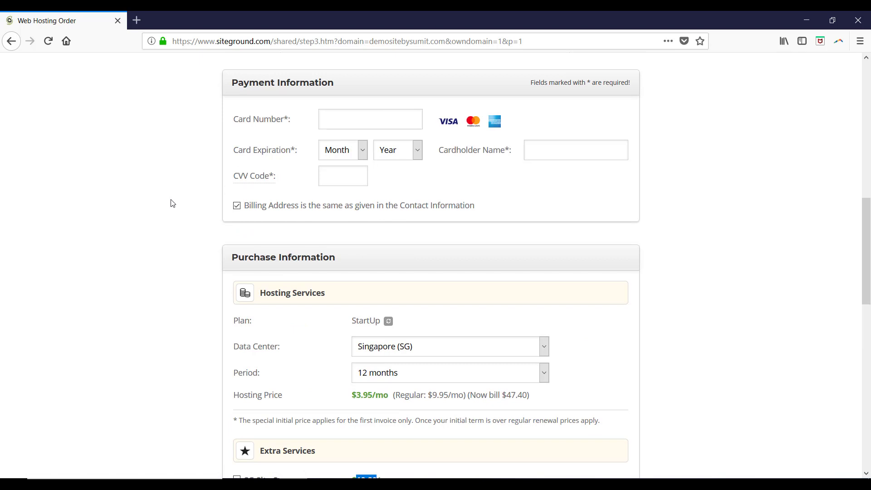
scroll(173, 204, down, 3)
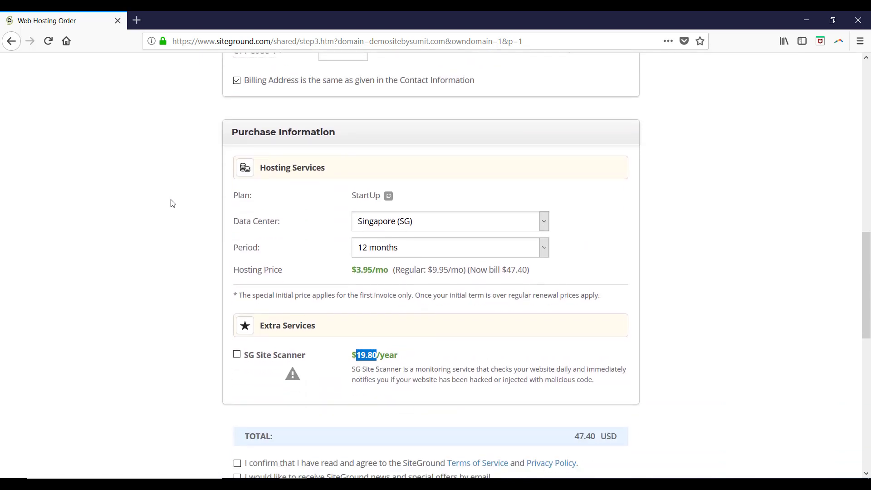
scroll(173, 204, down, 2)
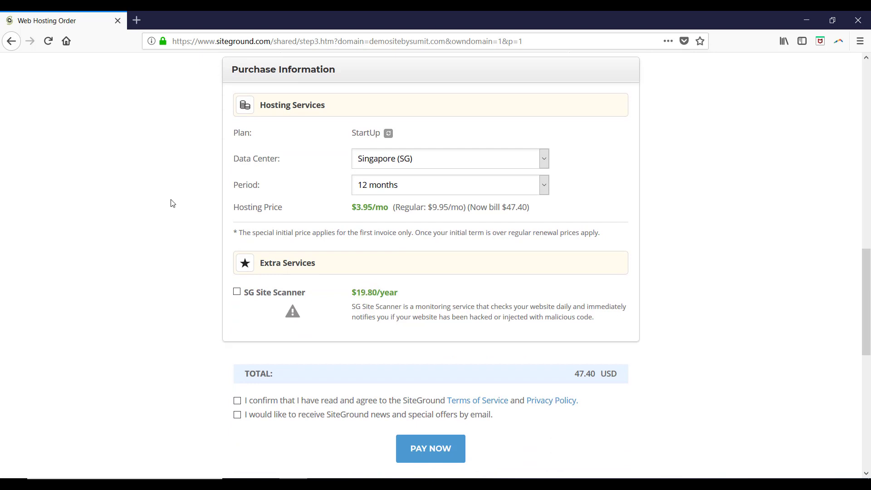